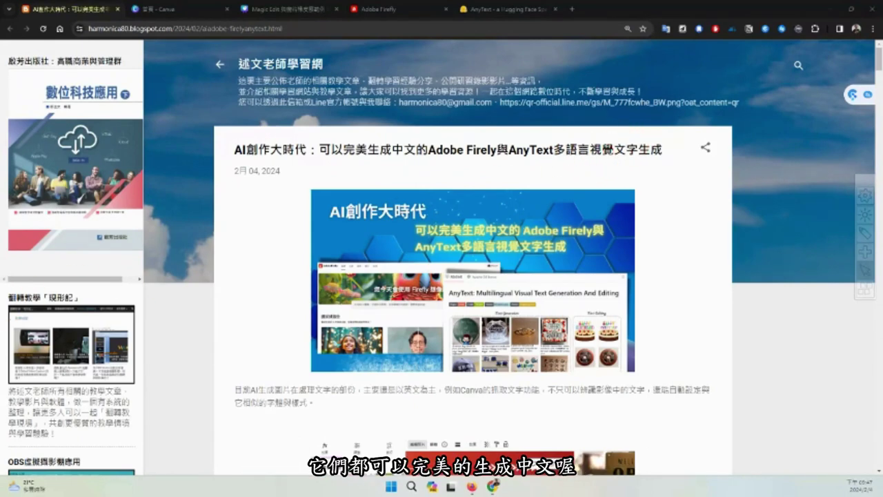
Step: Switch to the Canva design, extract the dog photo's text with Grab Text, and nudge the extracted SALE text slightly
scroll(499, 194, down, 3)
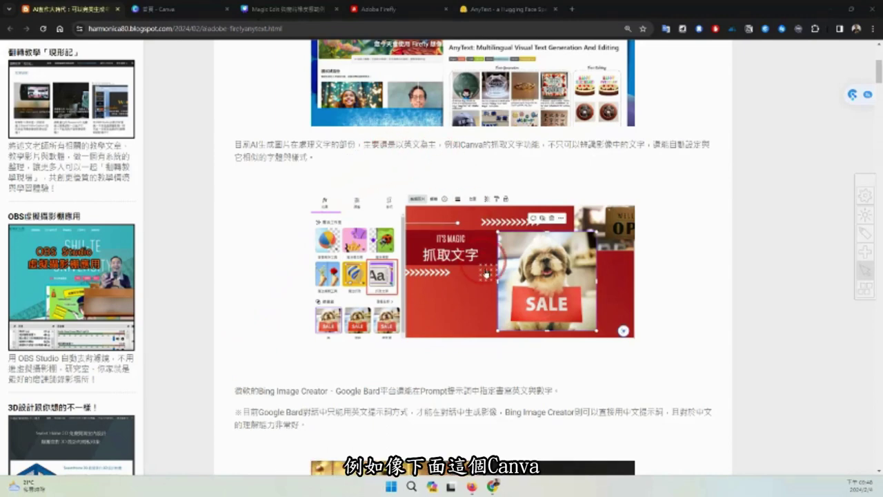
click(280, 10)
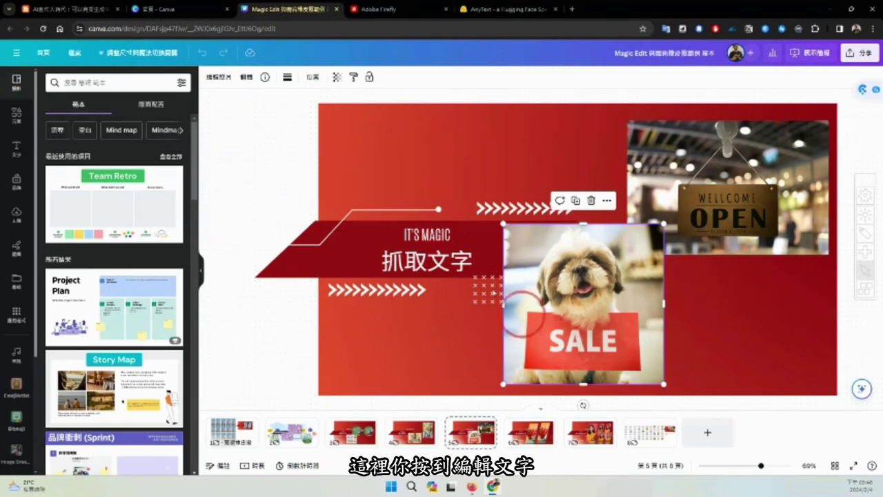
click(221, 78)
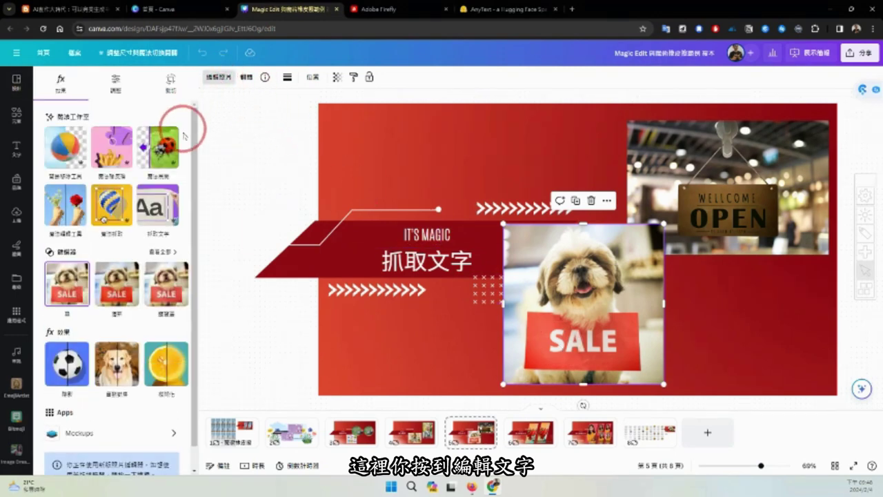
click(165, 198)
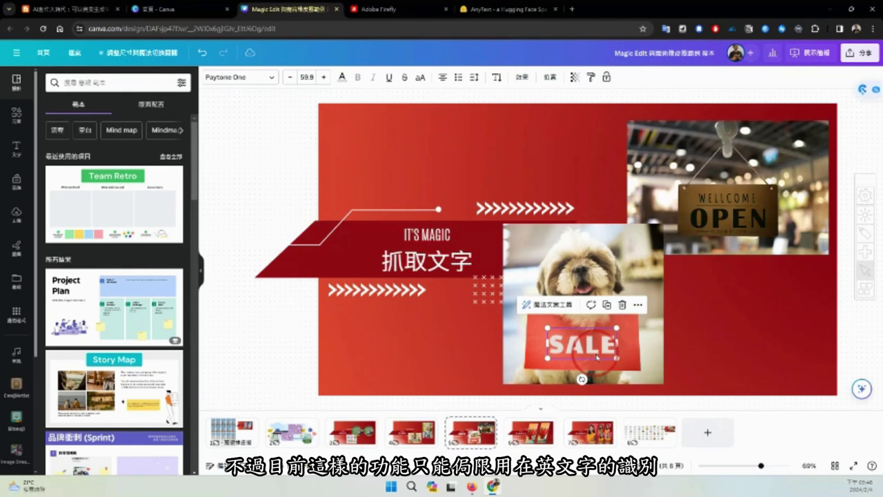
drag(597, 357, 599, 357)
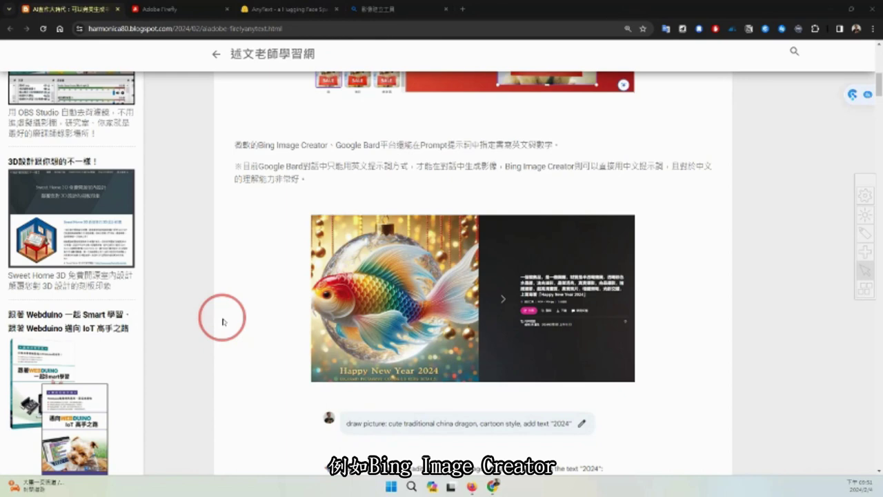
Step: Look at the Bing Image Creator page and highlight the phrase 'add text "2024"' in Bard's dragon prompt
click(386, 11)
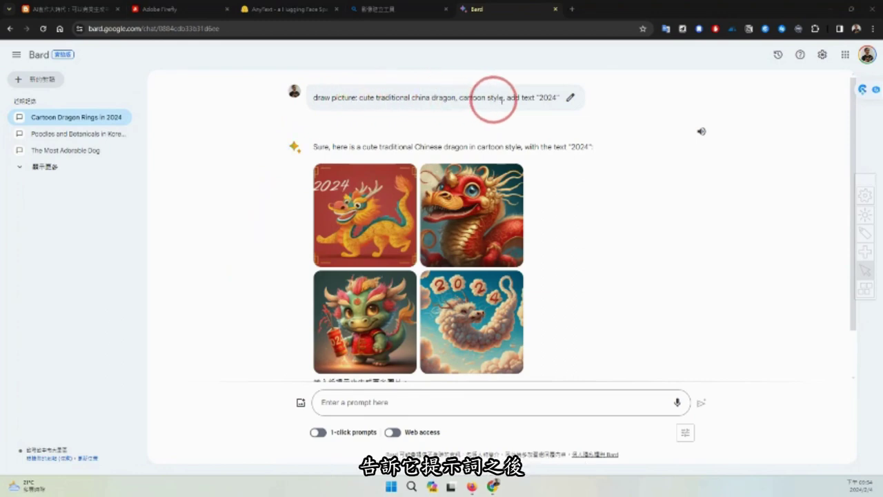
drag(503, 97, 563, 98)
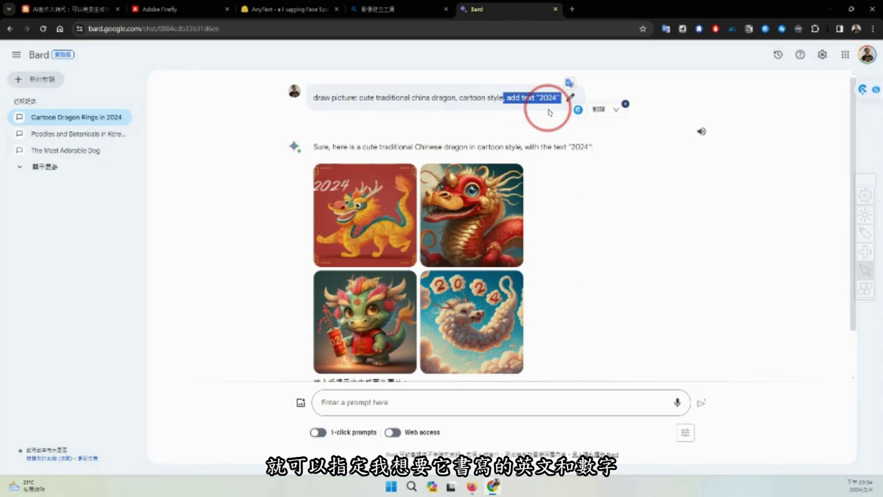
click(549, 112)
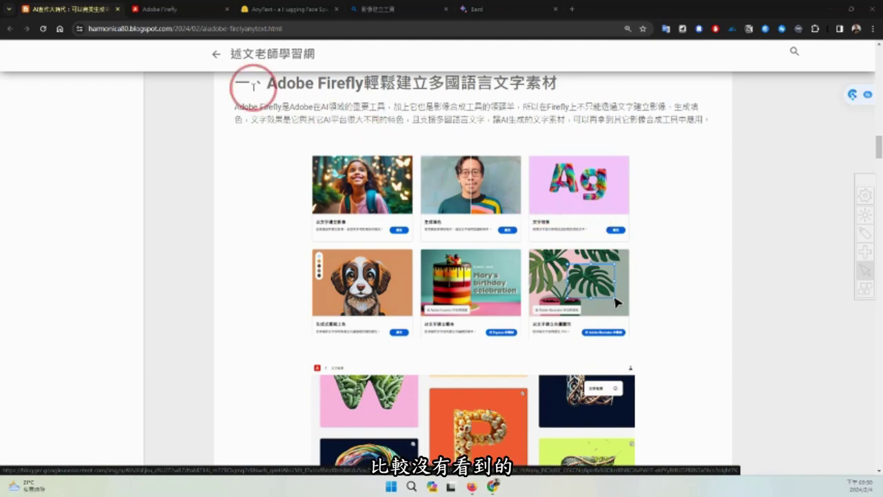
Step: Switch to Adobe Firefly's text effects gallery and open the realistic tiger-skin example shown on the letter E
click(192, 8)
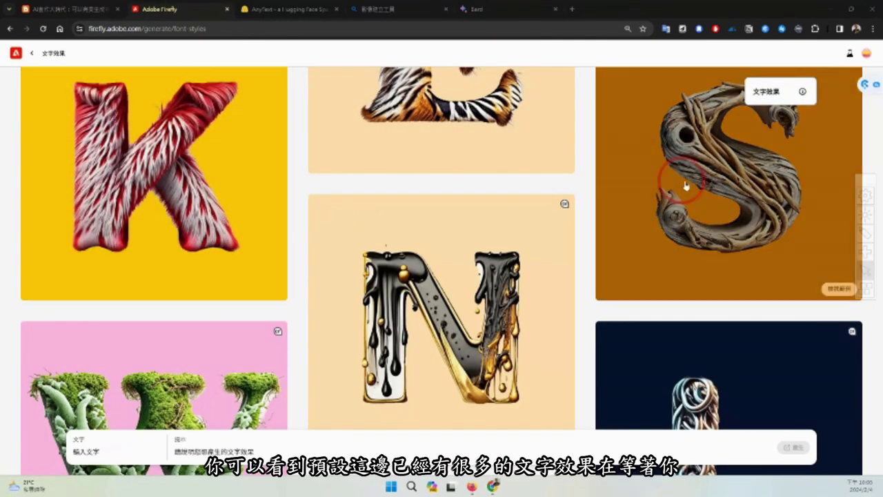
scroll(686, 185, down, 5)
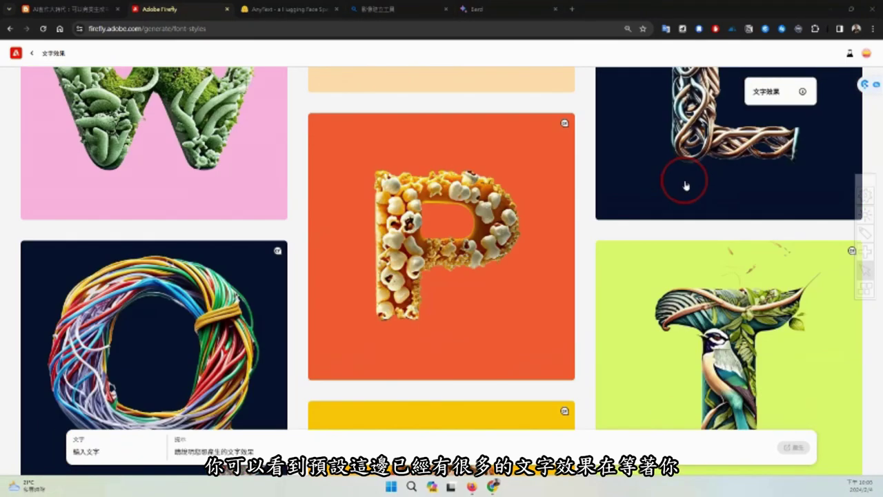
scroll(685, 184, down, 4)
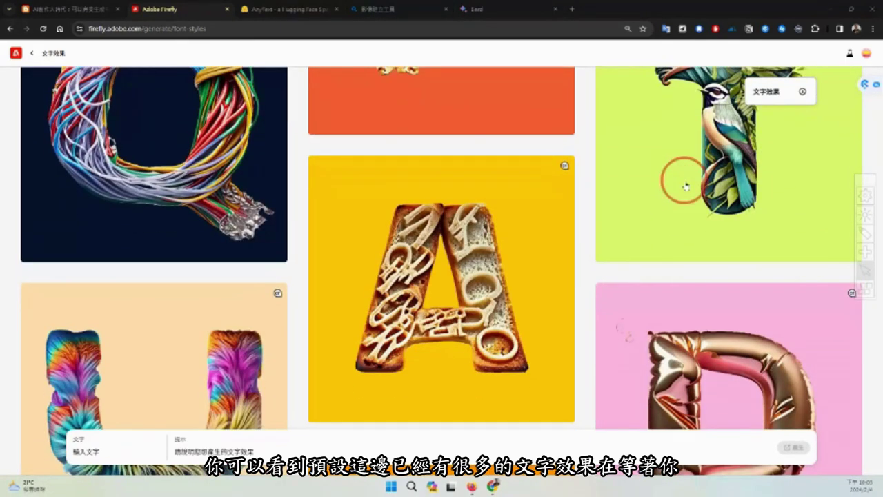
scroll(684, 183, down, 5)
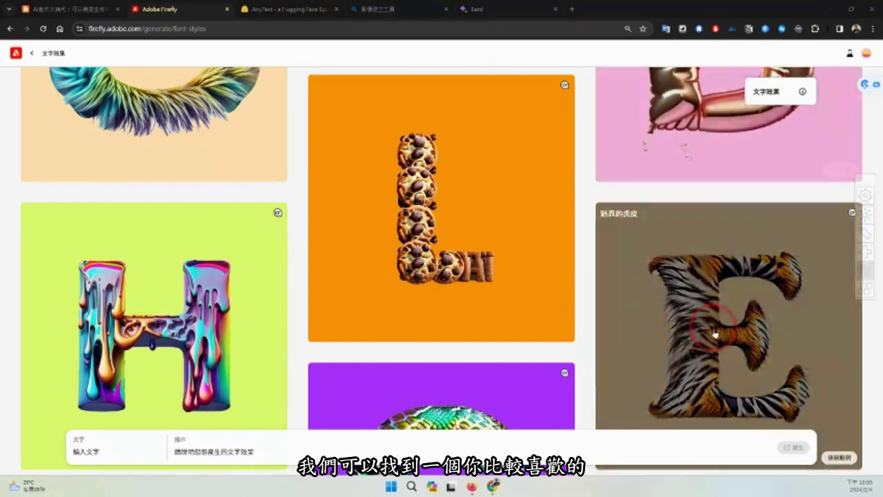
click(715, 335)
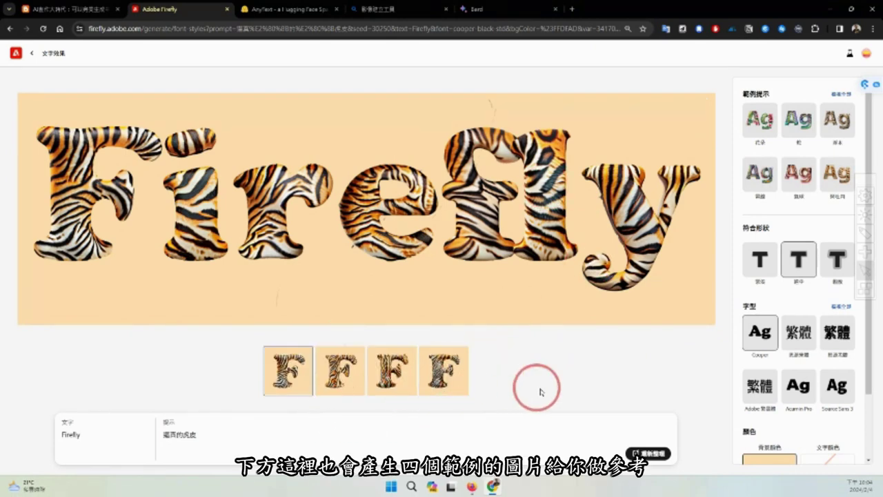
Step: Set the text effect's font to the bold Traditional Chinese sans 思源黑體 and its shape fit to tight
click(838, 338)
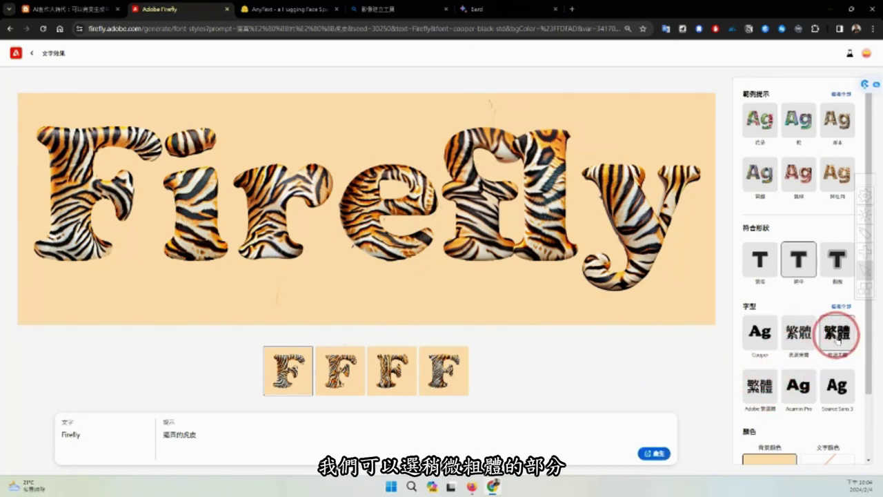
click(761, 265)
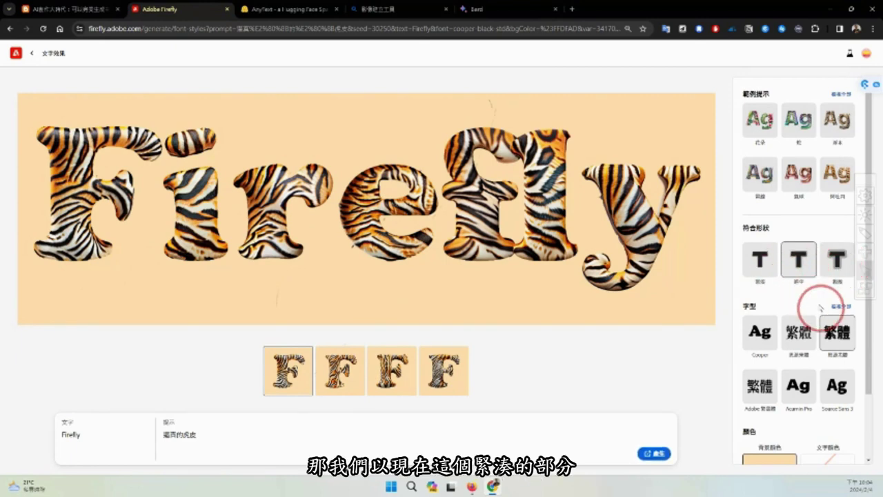
click(770, 270)
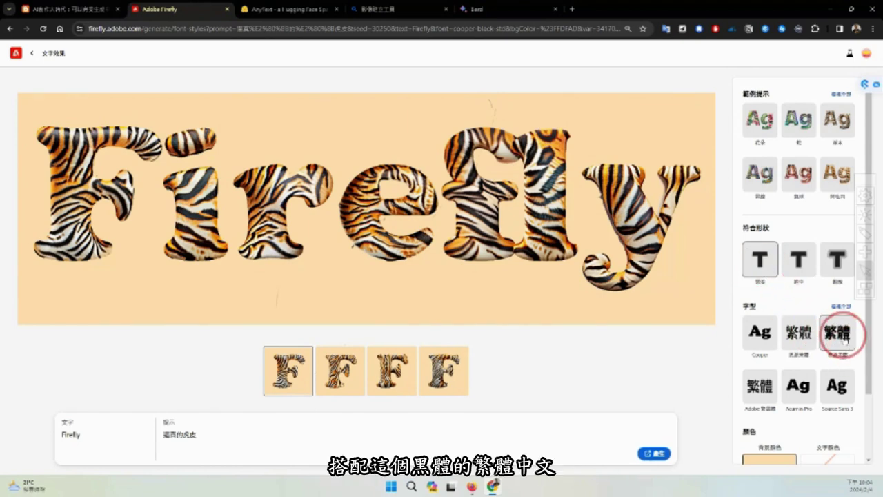
Step: Replace the text Firefly with 虎虎生風, set the shape fit to loose, and generate the tiger-skin lettering
drag(104, 438, 55, 434)
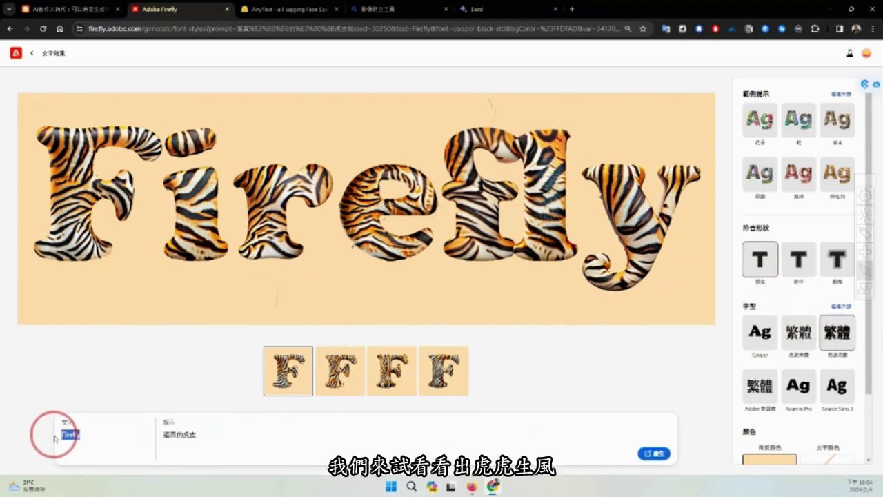
text(虎虎生風)
key(Return)
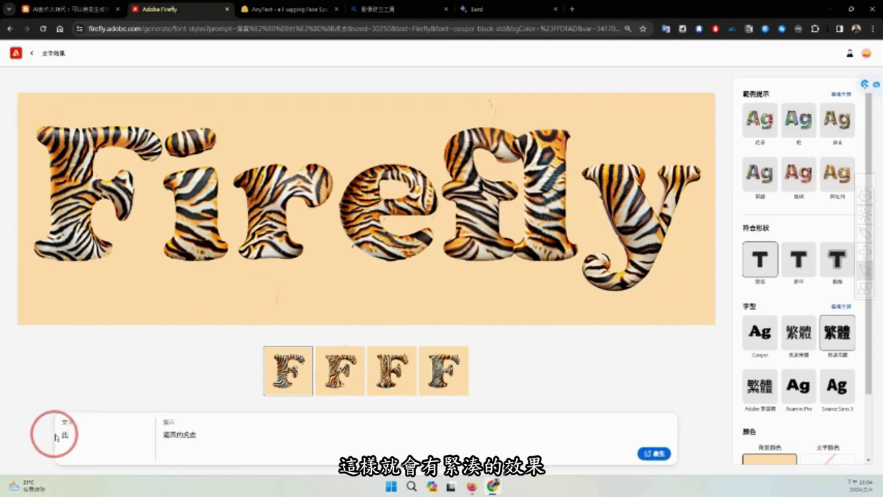
click(837, 260)
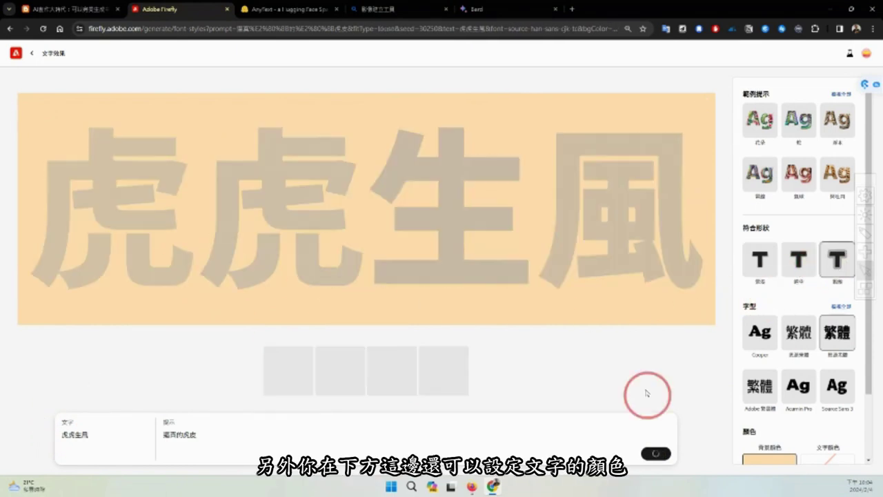
Step: Make the lettering's background transparent and open the options for downloading the image
scroll(794, 366, down, 2)
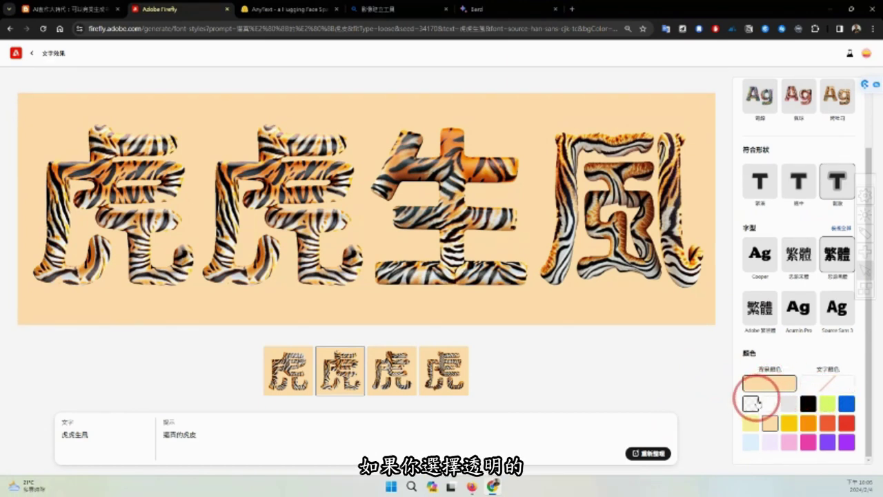
click(757, 407)
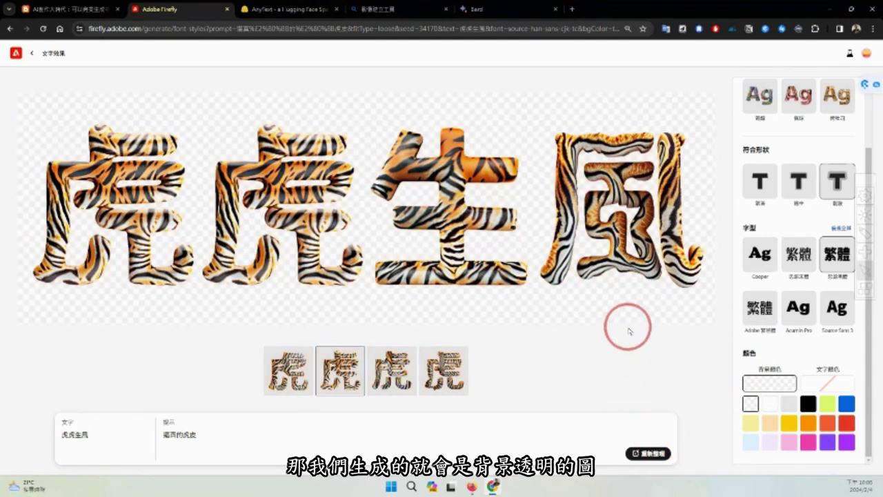
mouse_move(680, 129)
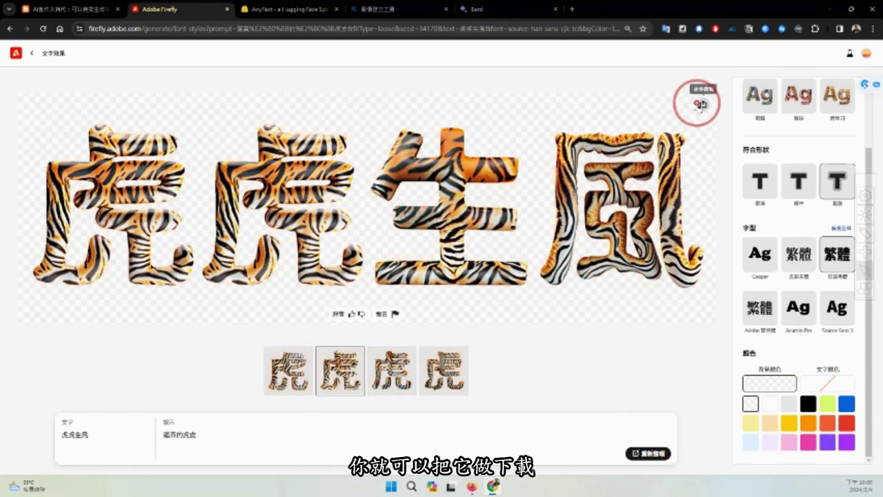
click(702, 105)
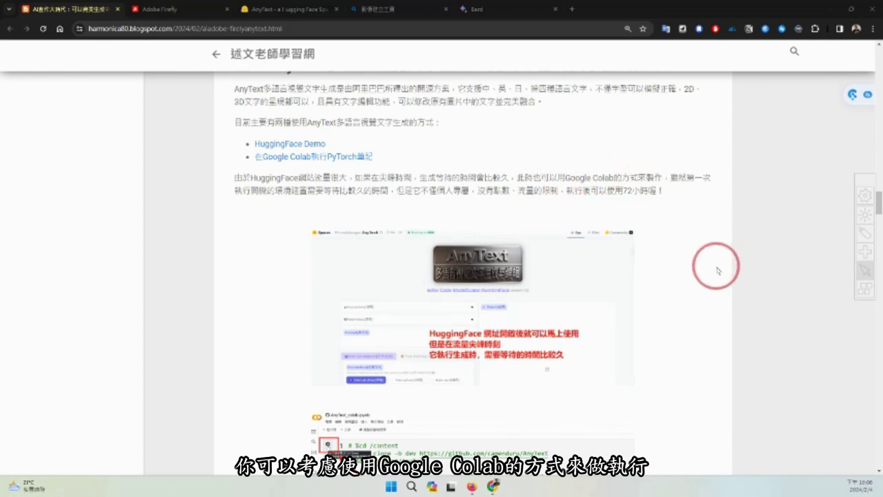
Step: Switch to the AnyText Space on Hugging Face and review its image count, width and height parameters
scroll(713, 276, down, 3)
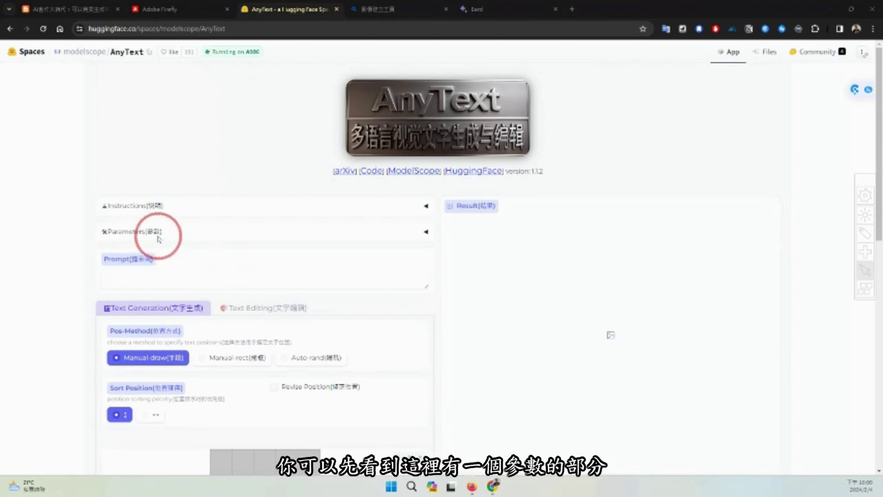
click(426, 233)
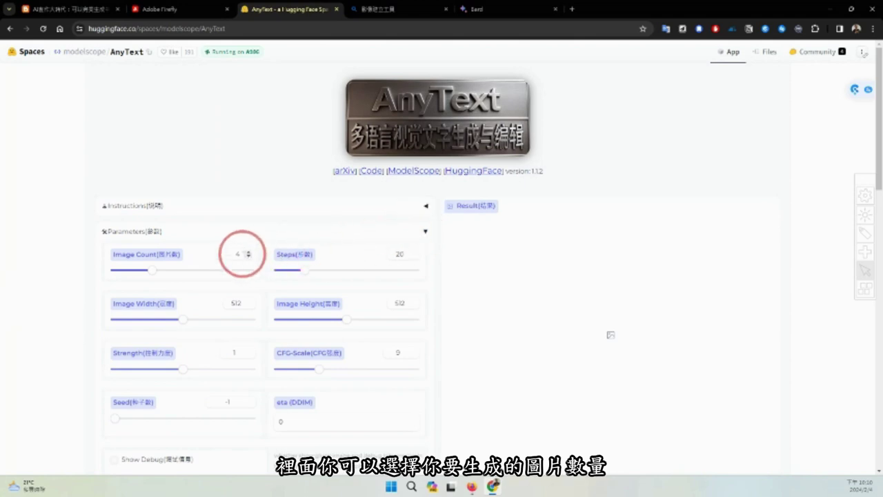
double_click(238, 254)
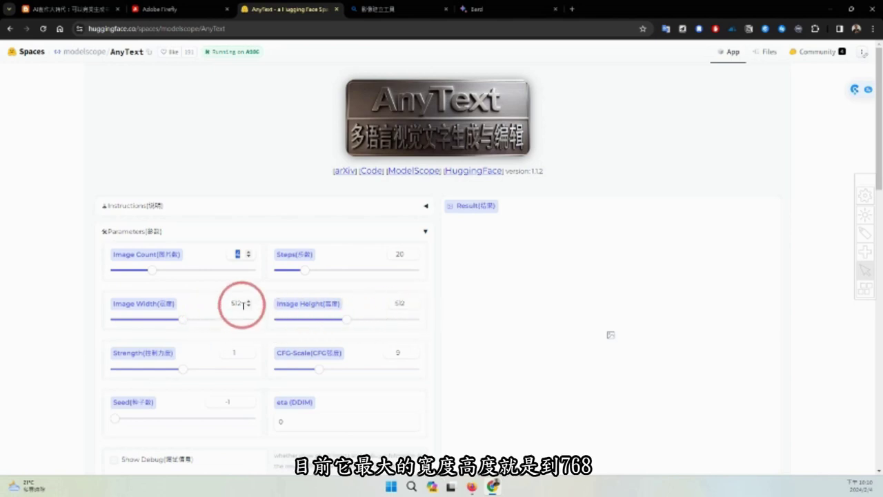
click(402, 235)
Step: Load the first Chinese example, with 深度学习 written on a blackboard, into the text generation form
scroll(532, 381, down, 2)
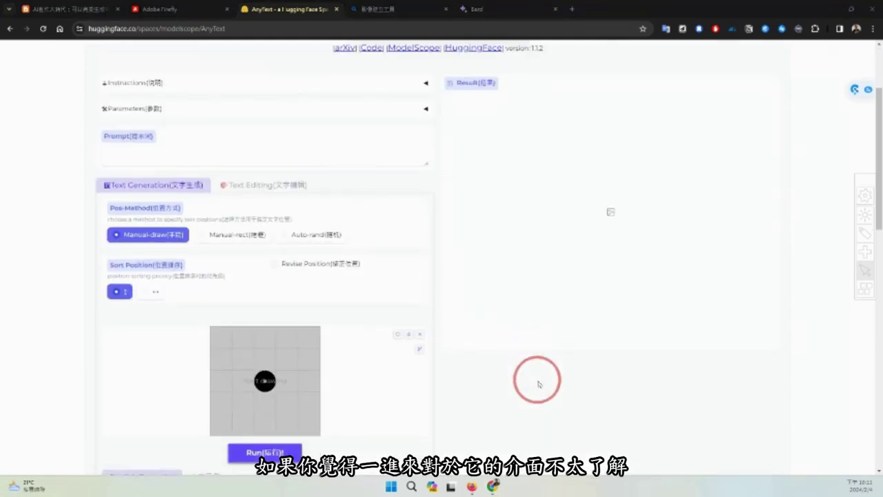
scroll(539, 384, down, 4)
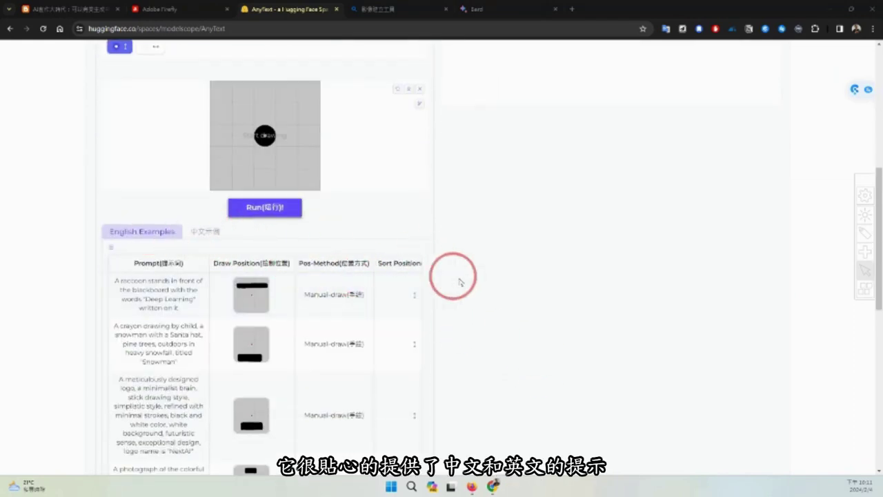
scroll(526, 299, up, 2)
scroll(527, 299, up, 2)
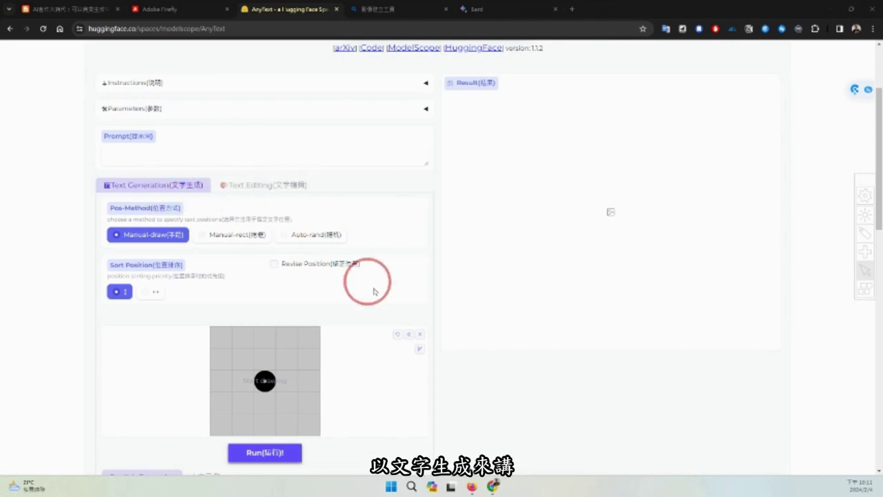
scroll(447, 326, down, 2)
scroll(447, 326, down, 4)
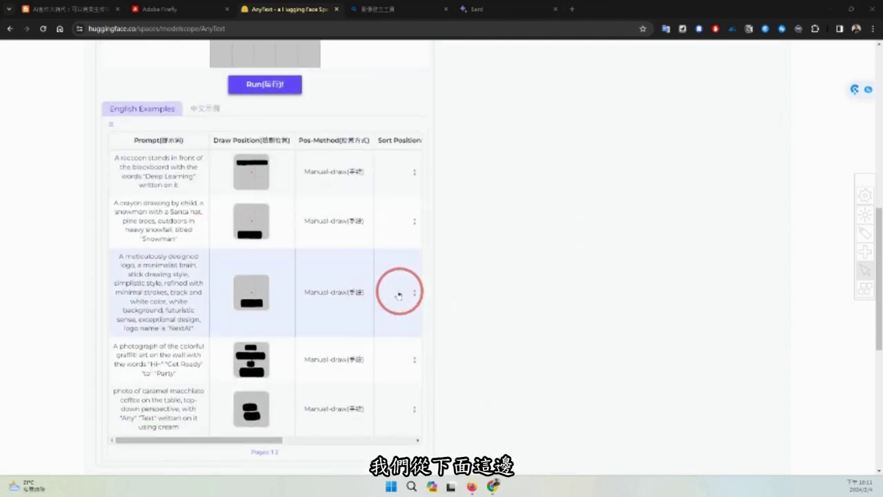
click(200, 108)
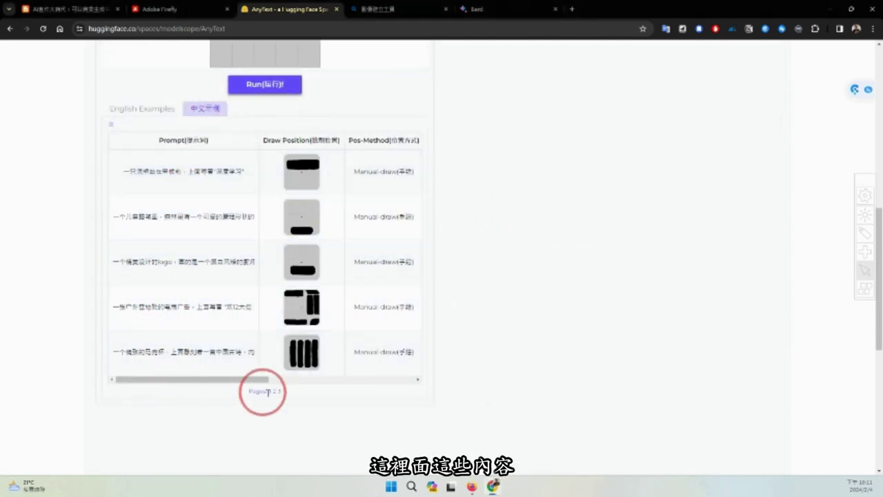
click(213, 177)
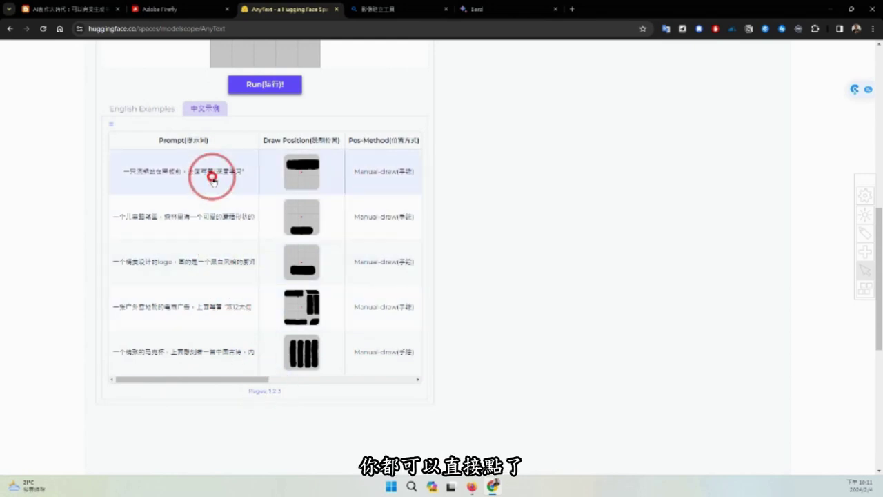
scroll(516, 258, up, 5)
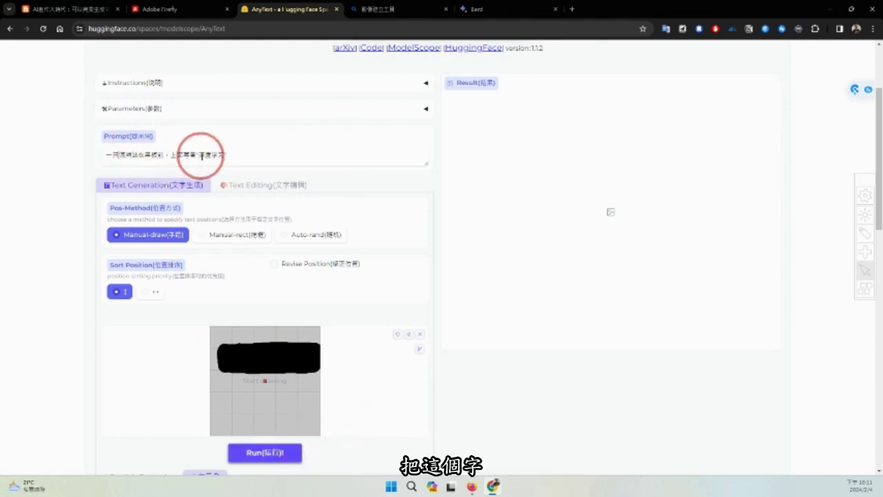
Step: Replace the quoted words in the prompt with 龍年行大運
drag(200, 156, 217, 156)
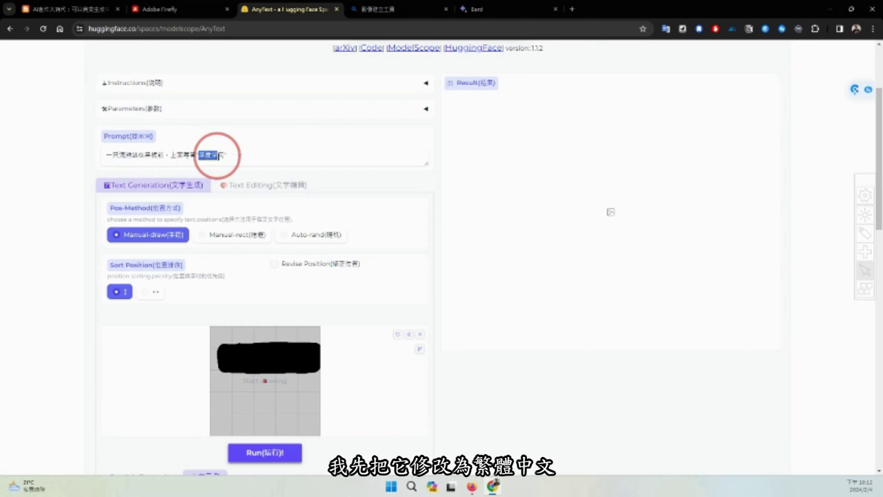
text(深度學習)
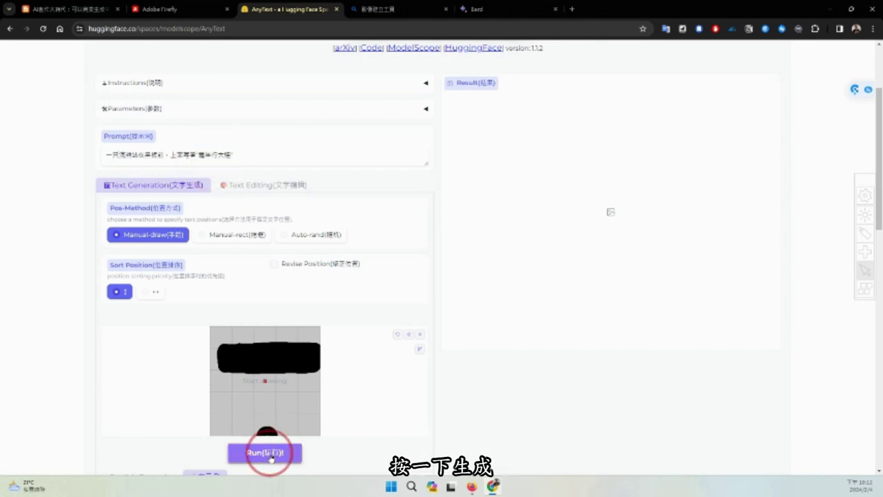
Step: Generate images for the 龍年行大運 blackboard prompt using the existing horizontal text area and browse the four results
click(270, 456)
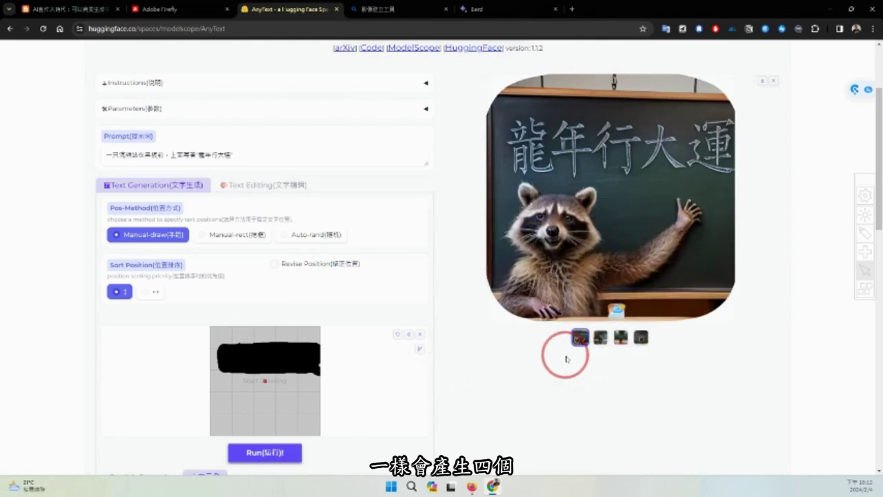
click(601, 337)
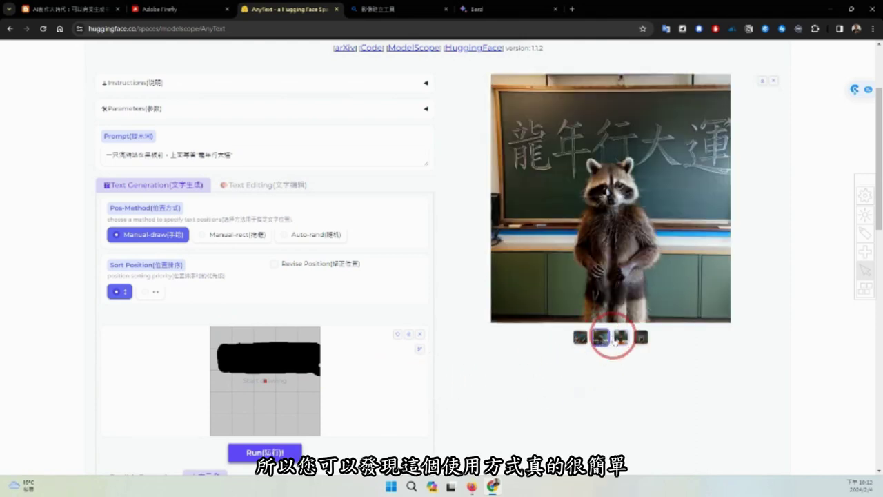
click(621, 337)
click(641, 338)
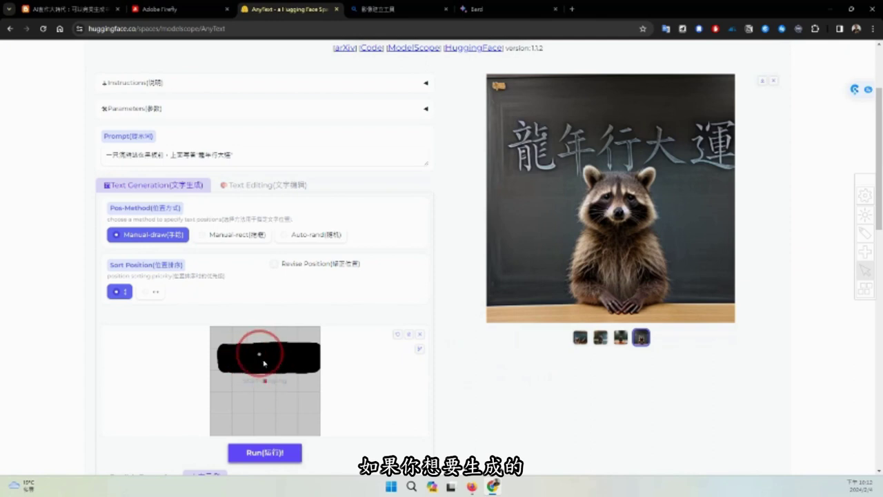
Step: Replace the text mask with a vertical stroke along the canvas's right side, generate new images and view the first result
click(410, 336)
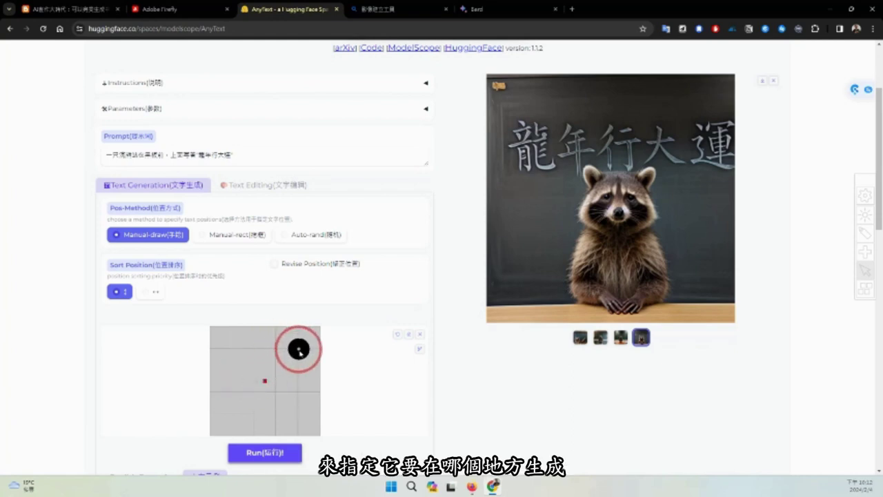
drag(299, 350, 298, 410)
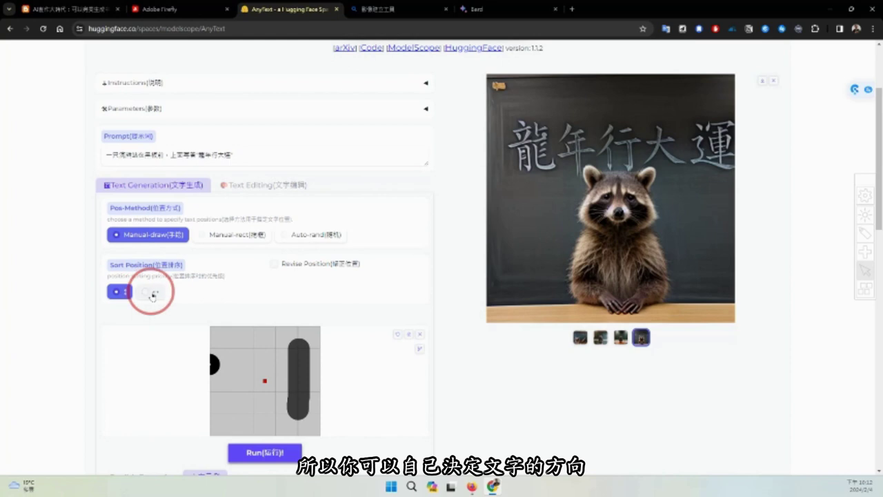
click(262, 452)
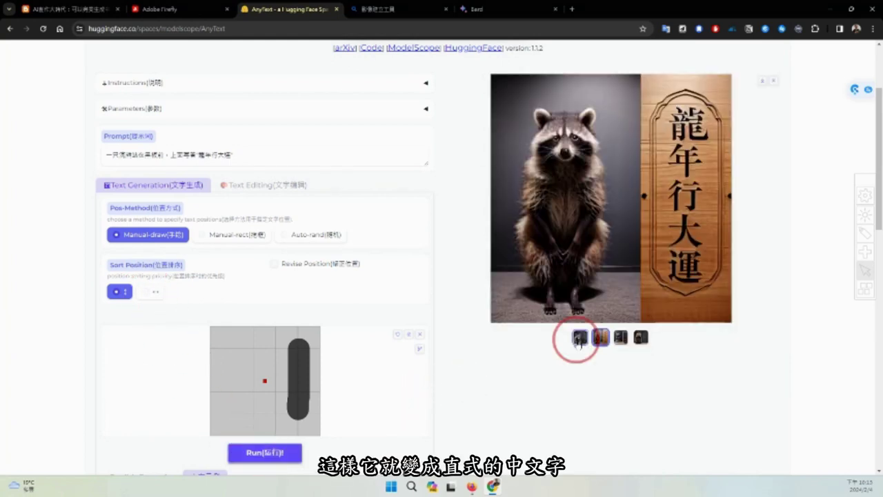
click(580, 340)
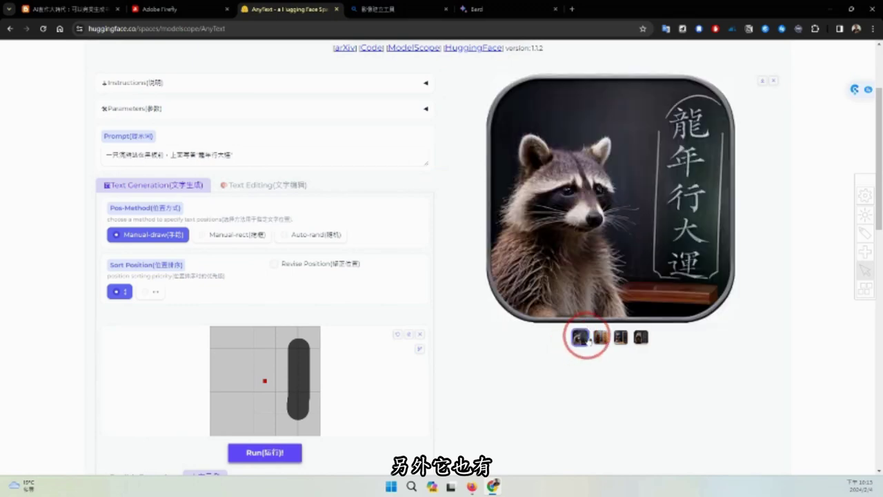
Step: Switch the position method to Manual-rect with horizontal sorting and leave only rectangle 0 enabled
click(230, 236)
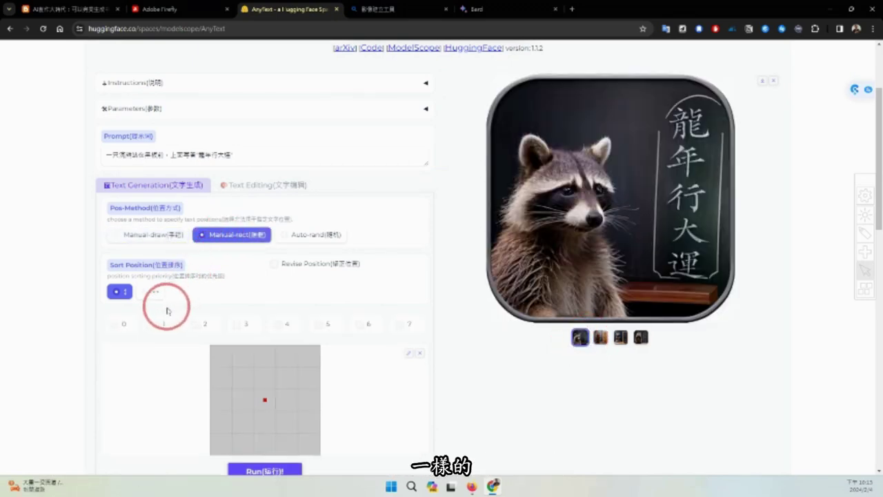
click(149, 294)
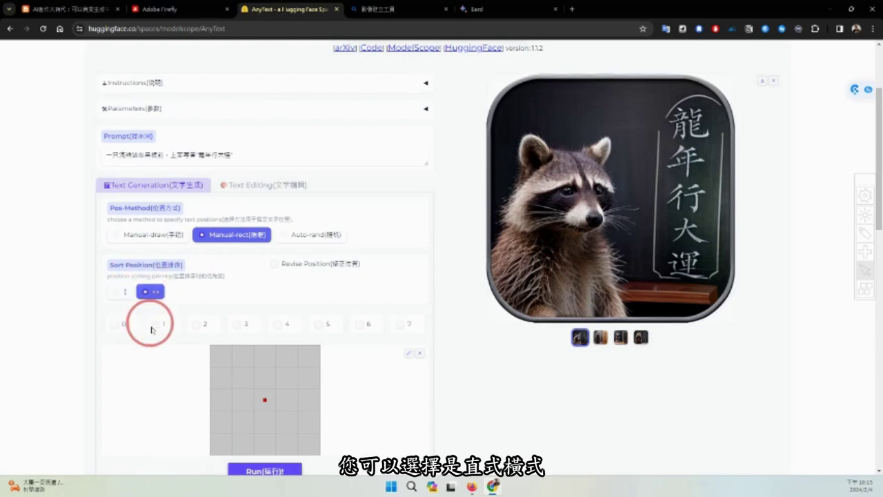
click(116, 324)
click(155, 324)
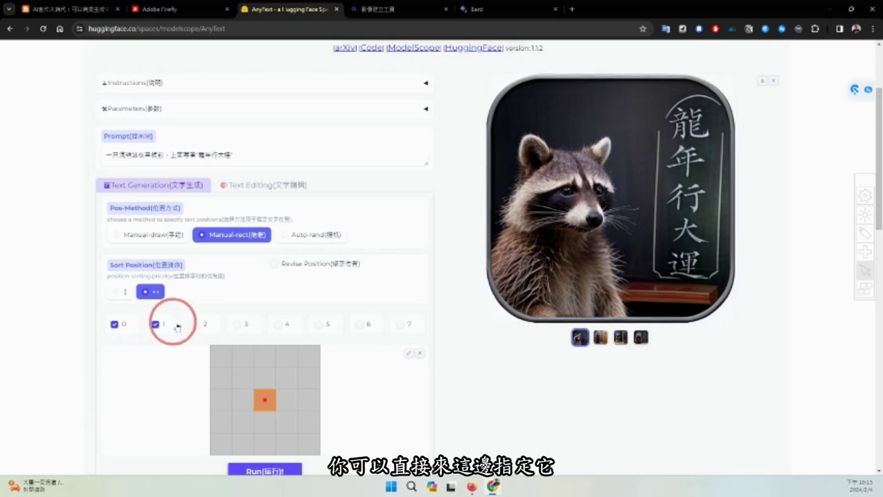
click(196, 323)
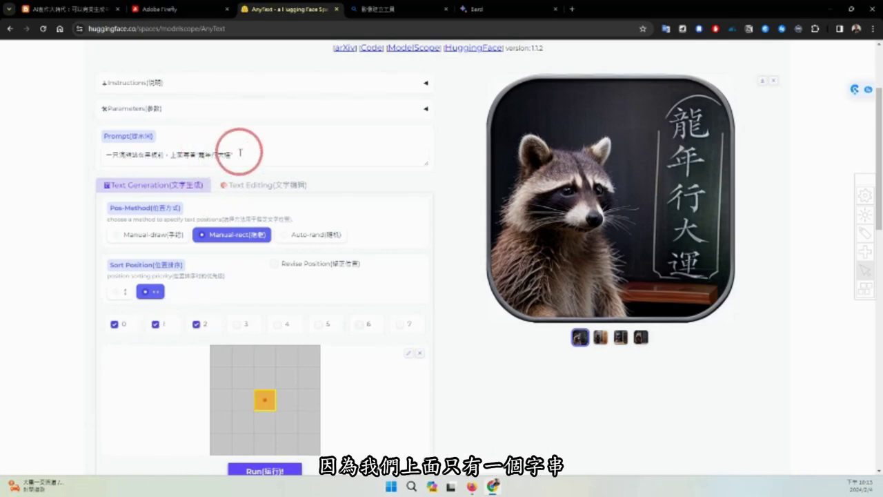
click(198, 324)
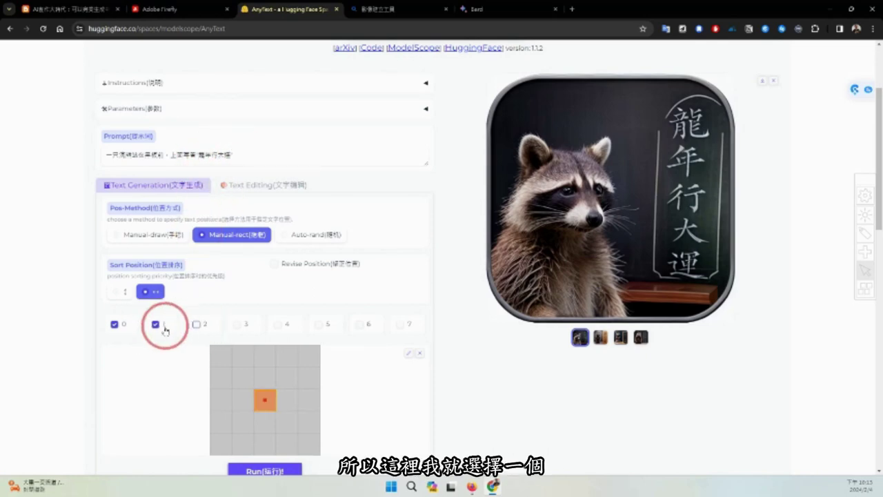
click(156, 324)
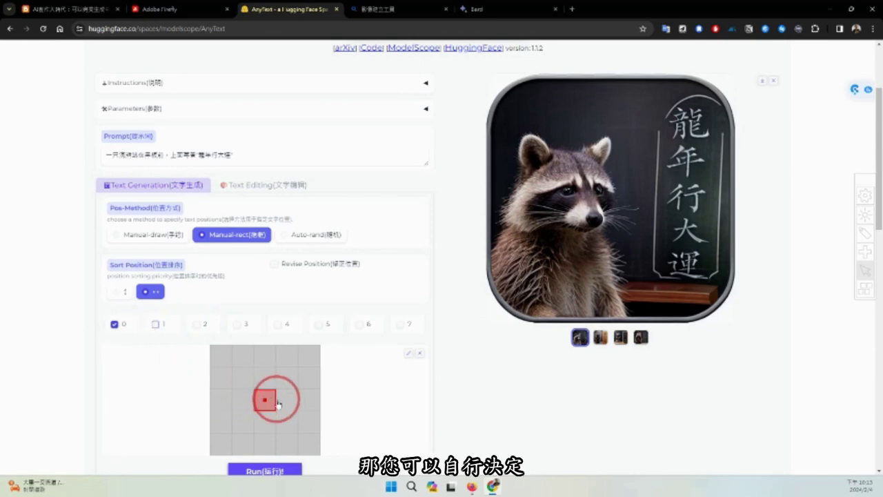
Step: Stretch the text rectangle into a wide bar near the canvas's lower edge, generate images and view the third and fourth results
drag(276, 401, 220, 400)
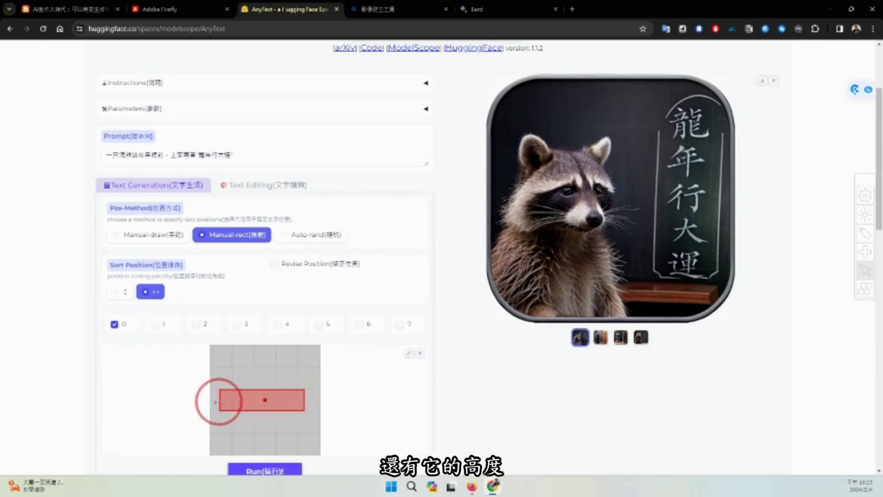
drag(284, 397, 290, 435)
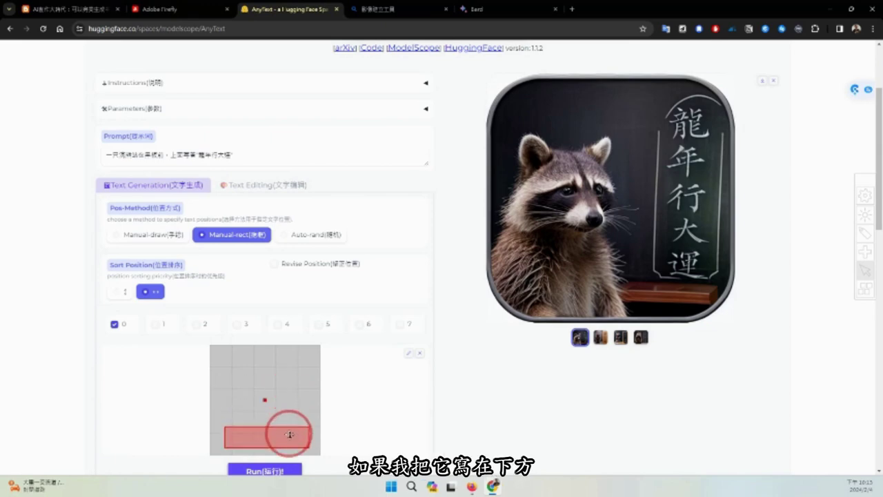
click(287, 471)
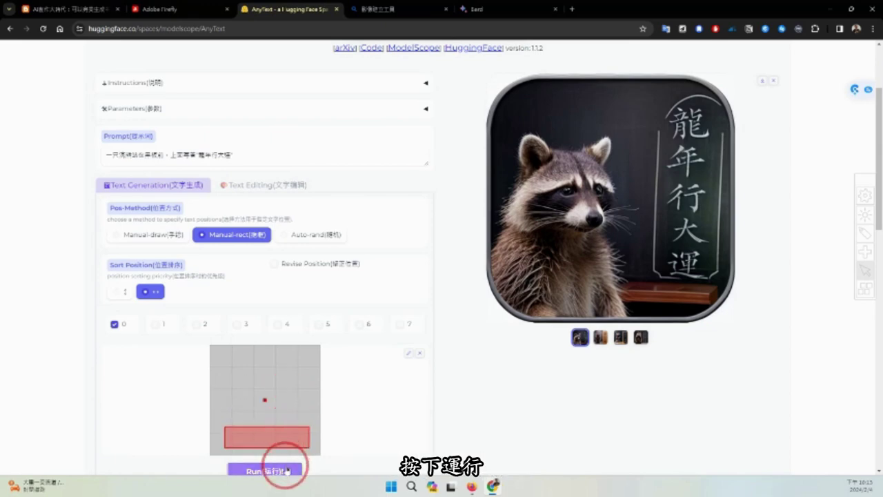
click(619, 337)
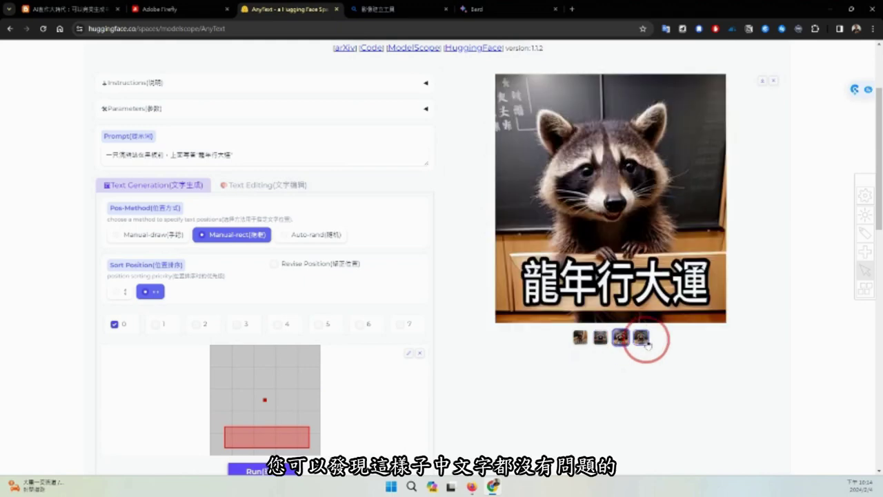
click(642, 337)
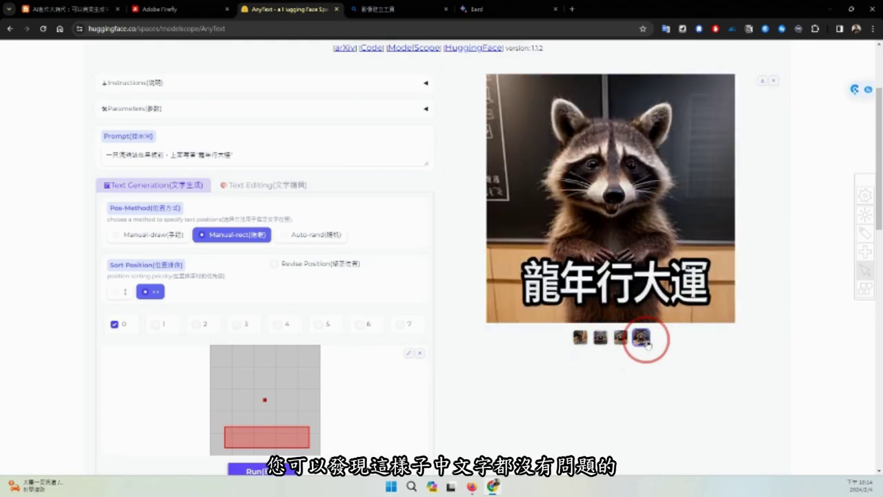
Step: Set the position method to Auto-rand, generate the images and browse the results
click(316, 234)
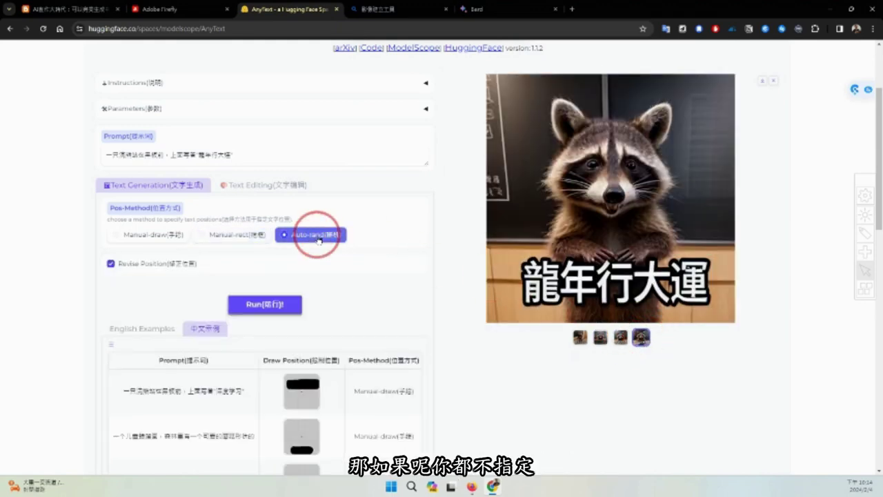
click(269, 306)
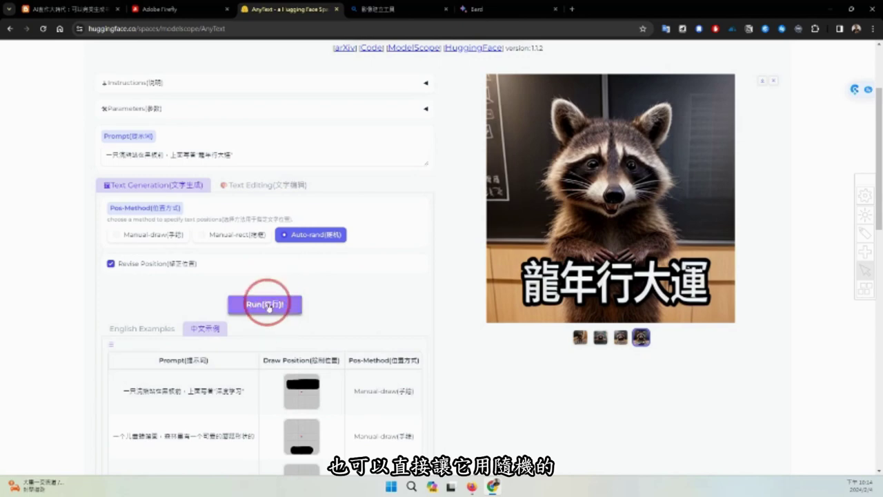
click(601, 338)
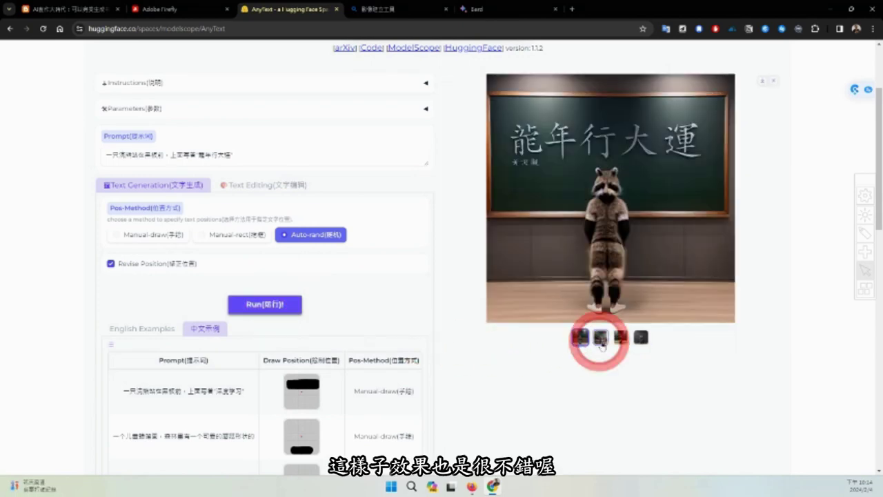
click(619, 338)
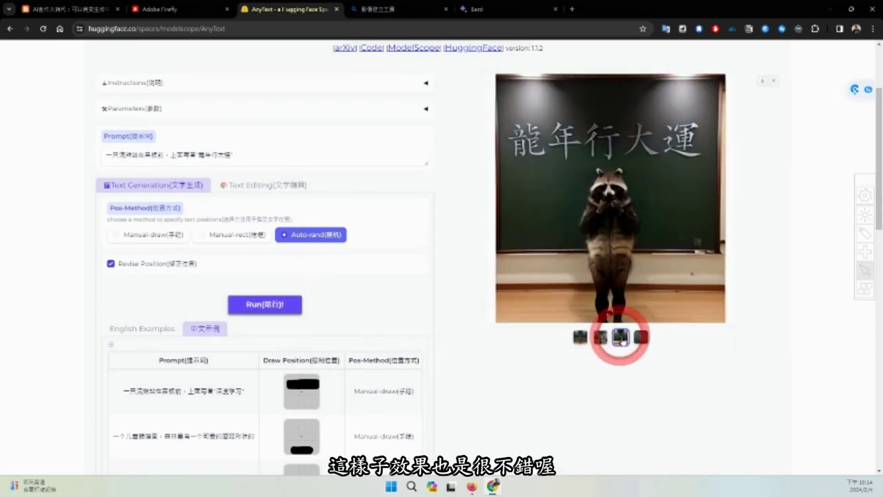
click(640, 339)
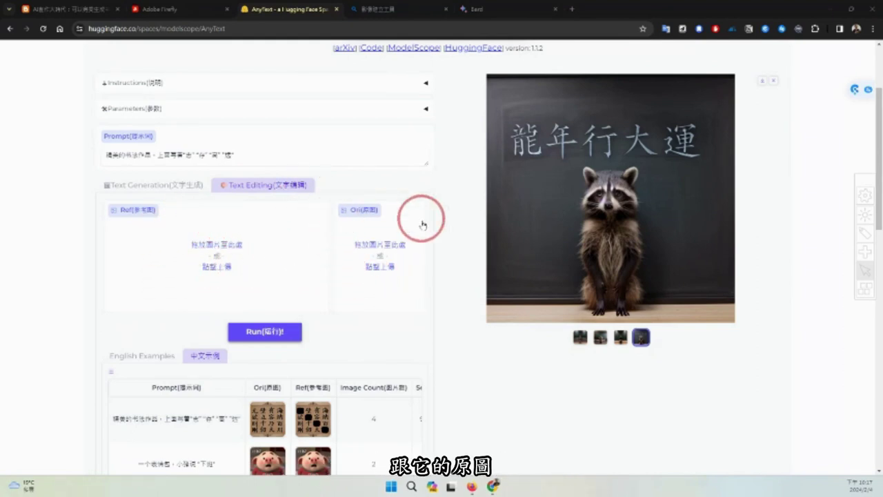
Step: Load the ancient Chinese coin example from the Chinese examples into the text editing form
scroll(424, 333, down, 2)
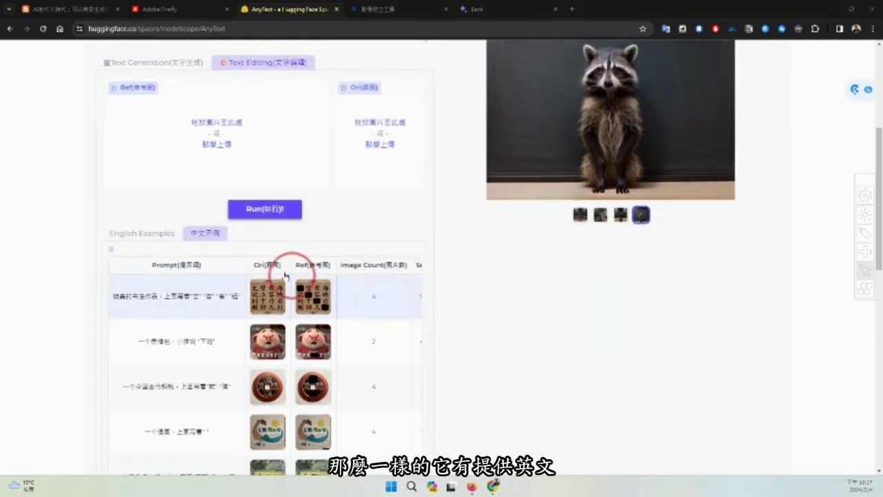
click(154, 233)
click(211, 238)
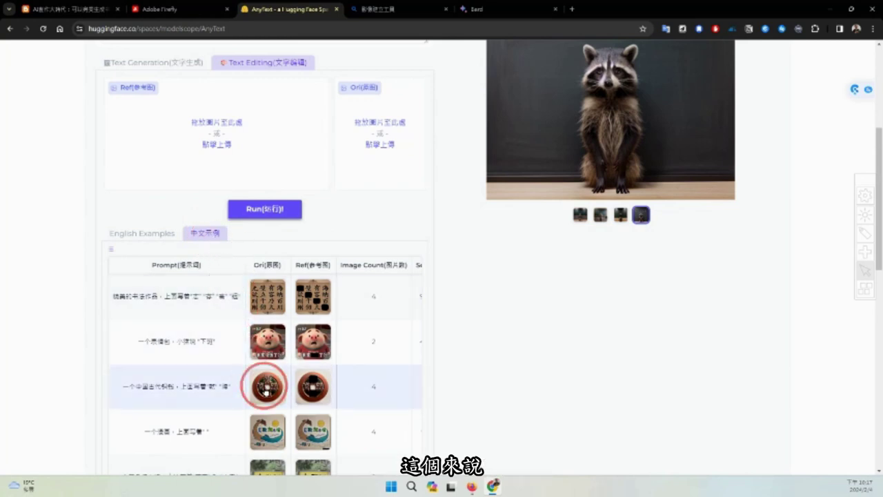
click(267, 389)
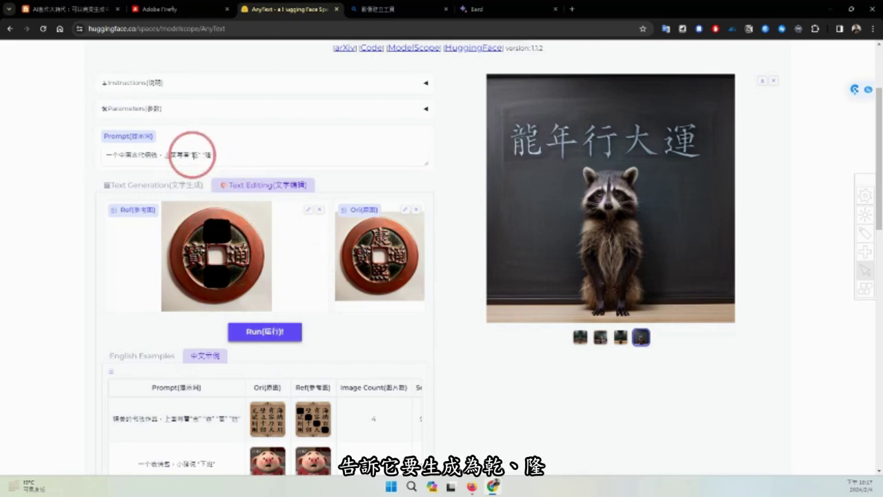
Step: Check the quoted characters 乾 and 隆 in the prompt, generate the edited coin images and browse the results
click(213, 154)
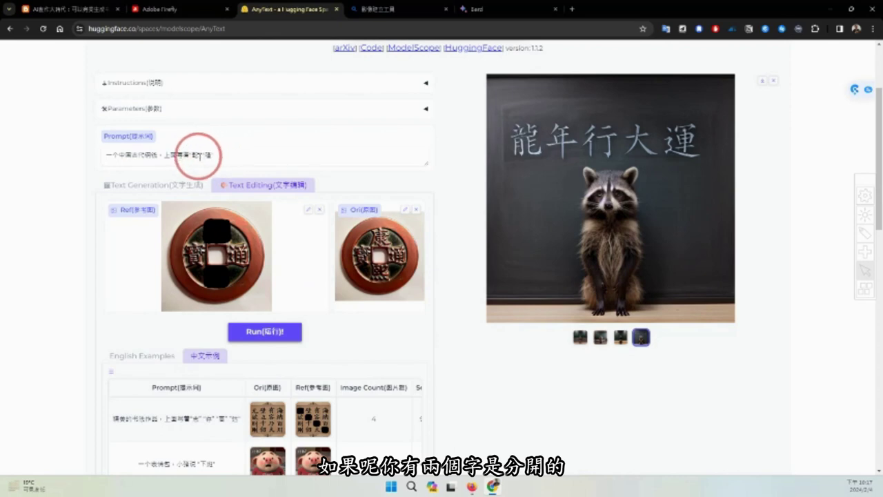
click(200, 156)
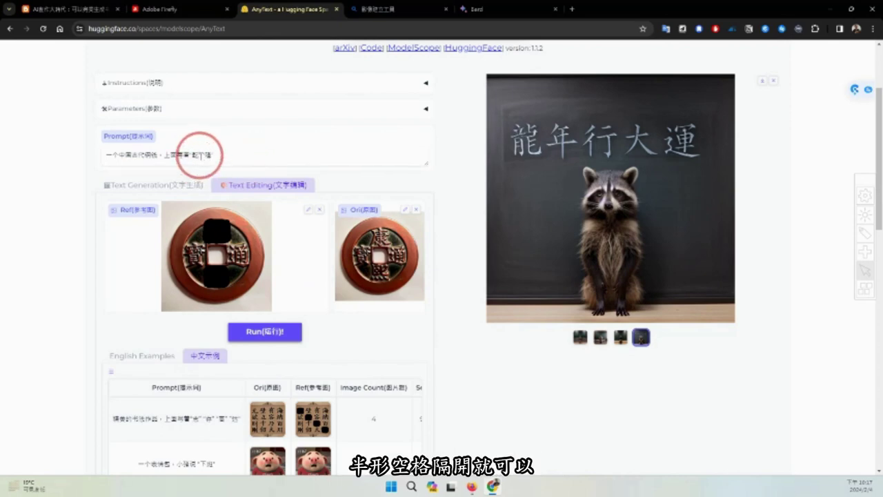
click(289, 334)
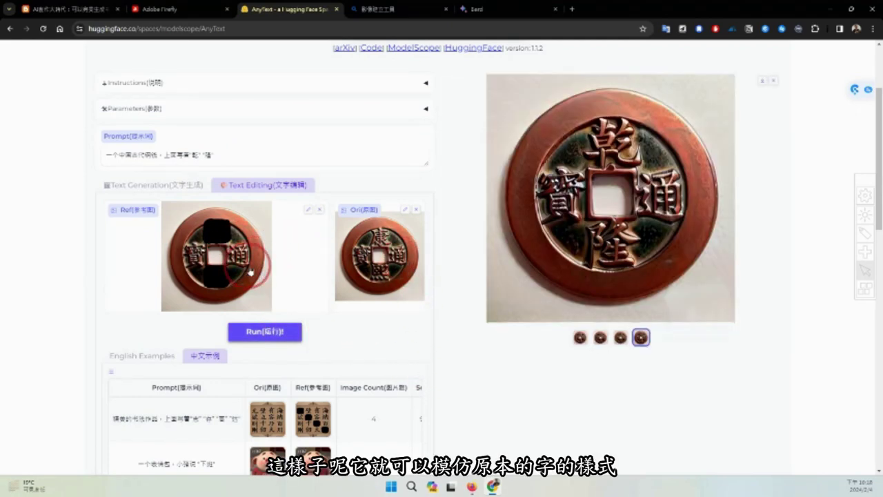
click(580, 337)
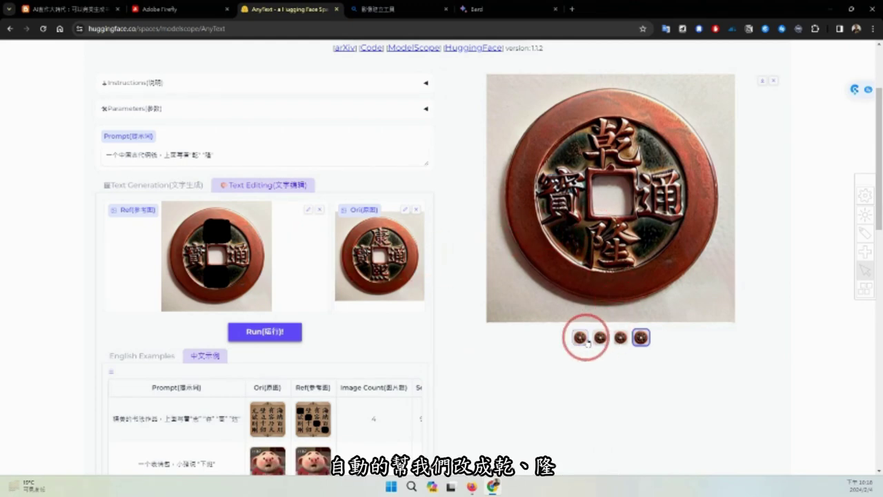
click(602, 338)
click(620, 338)
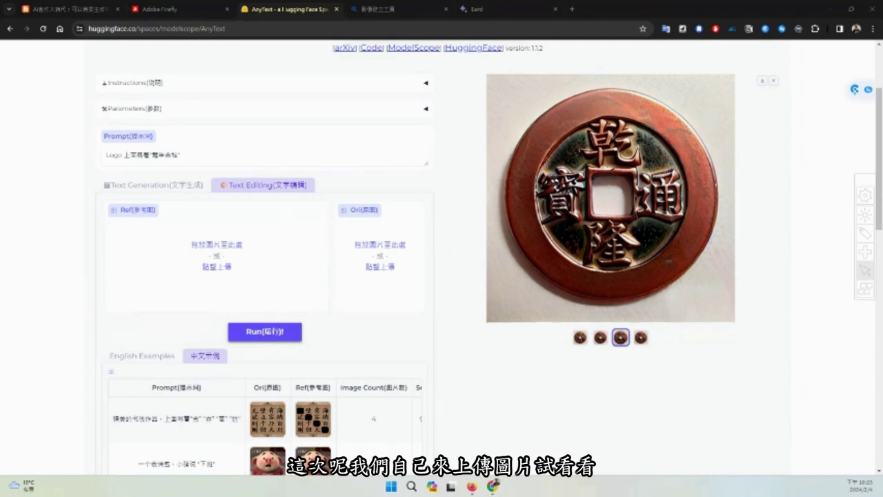
Step: Upload the COCO COFFEE shop sign picture as the reference image for text editing
click(236, 250)
double_click(210, 166)
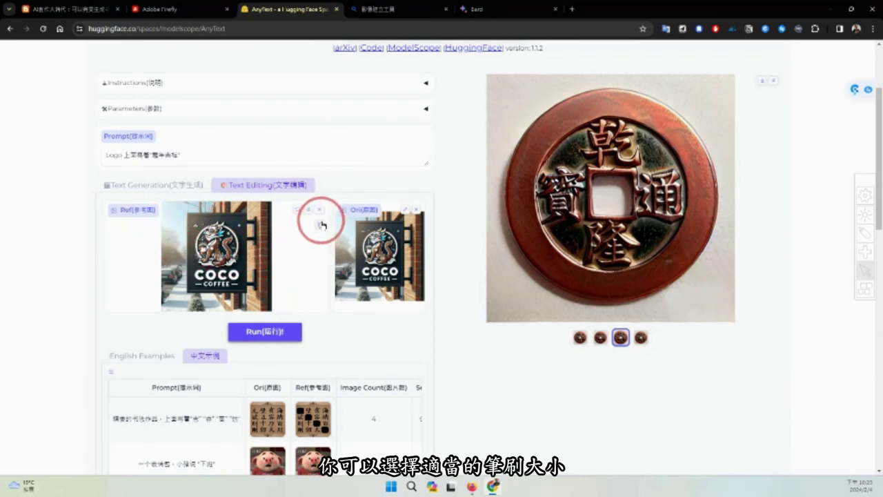
Step: Slightly enlarge the brush, paint over the word COCO on the reference sign and run the text editing
click(320, 224)
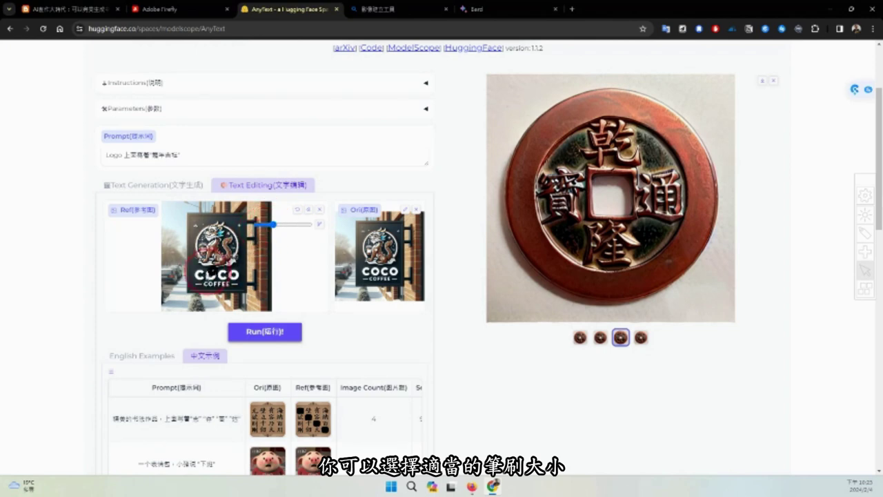
click(276, 224)
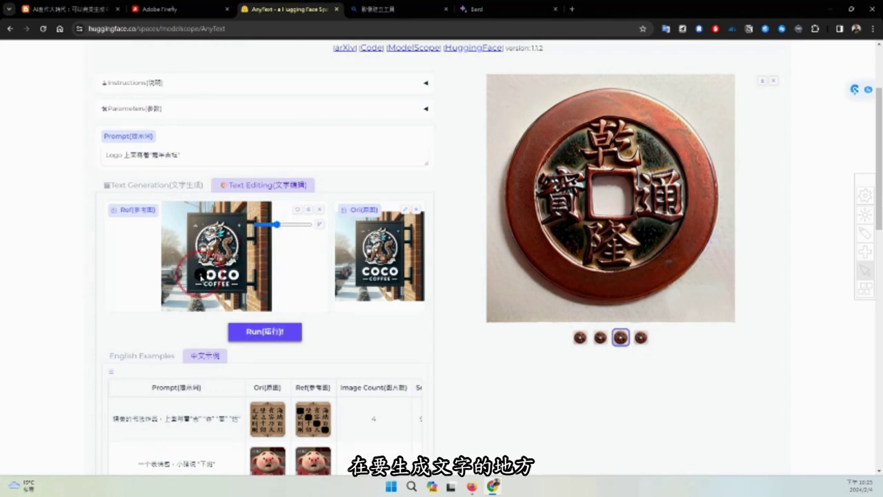
drag(227, 277, 235, 277)
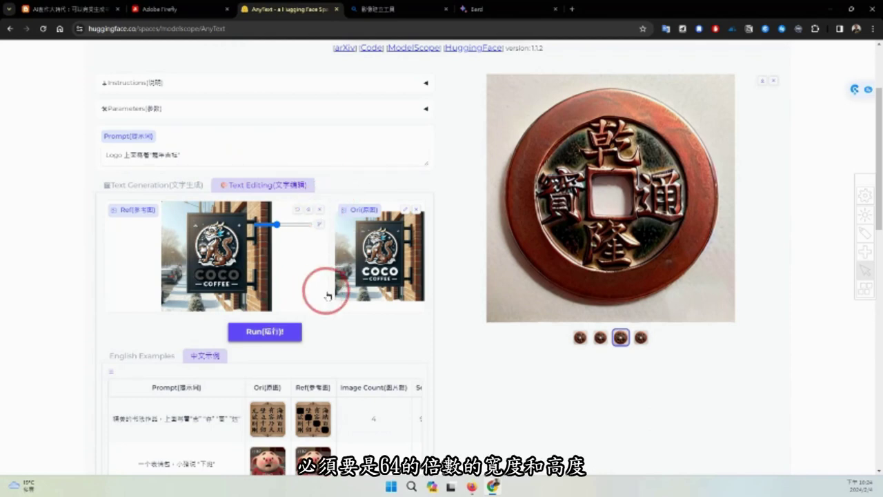
click(284, 332)
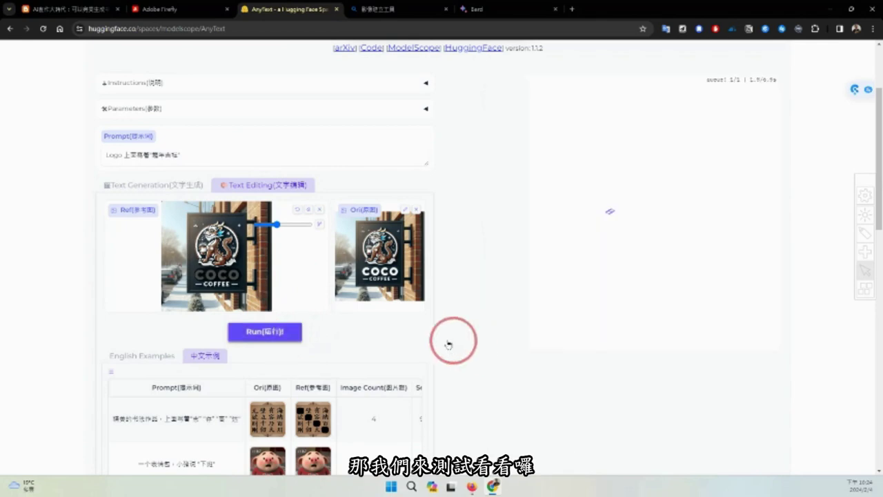